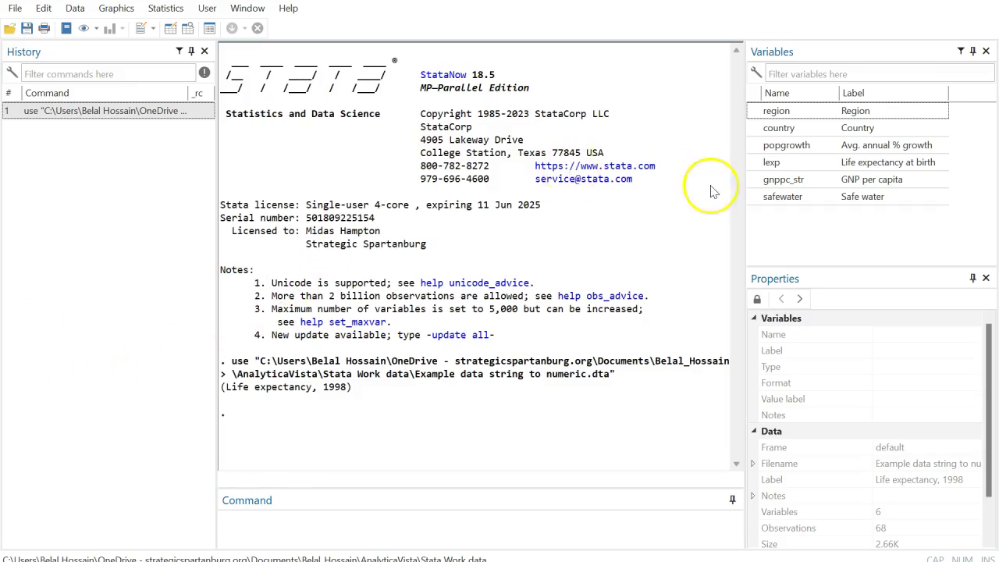
- Run sum gnppc_str, which reports 0 observations because the variable is stored as text
click(285, 524)
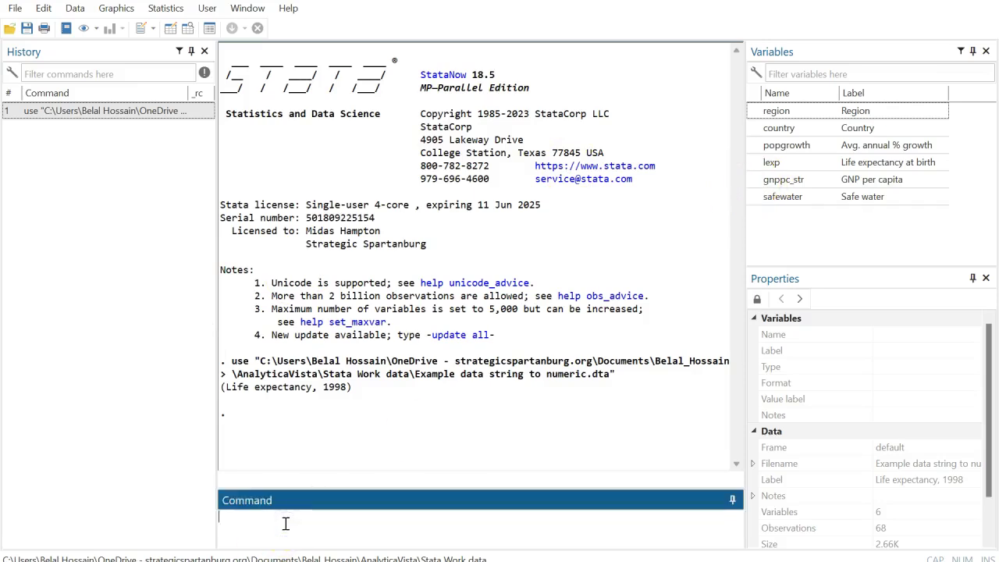
text(sum)
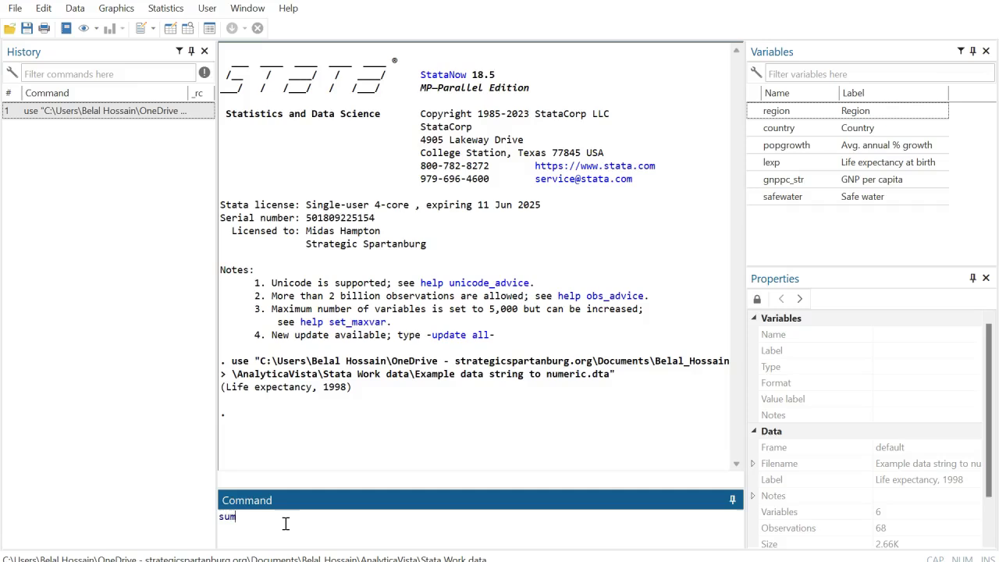
double_click(753, 181)
click(363, 526)
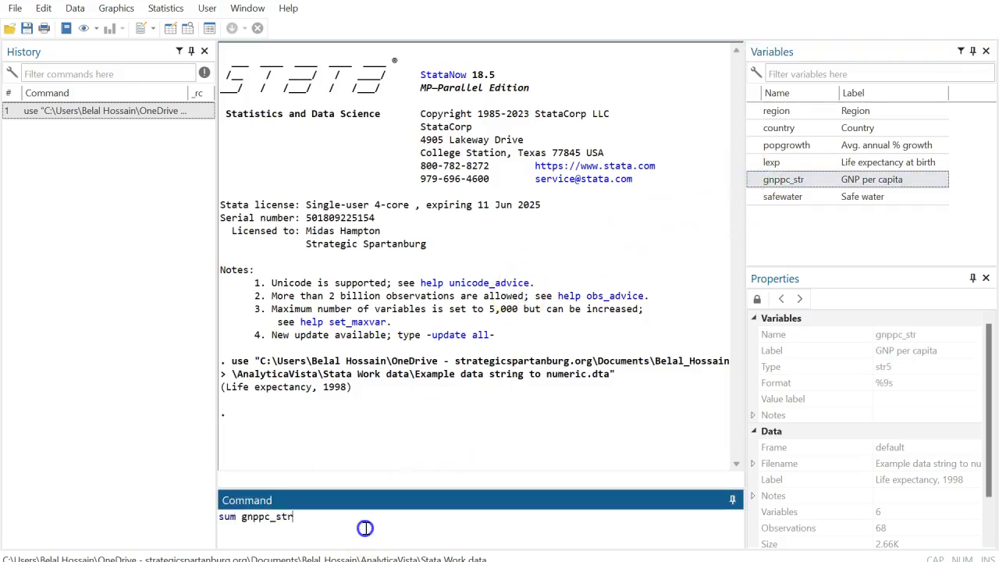
key(Return)
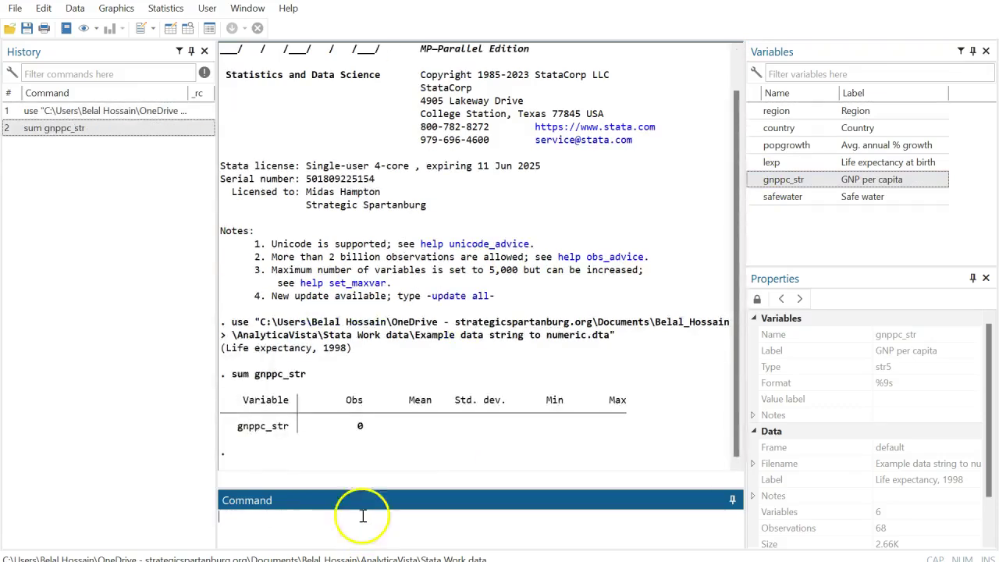
mouse_move(362, 518)
mouse_down()
mouse_move(343, 426)
mouse_move(370, 425)
mouse_up()
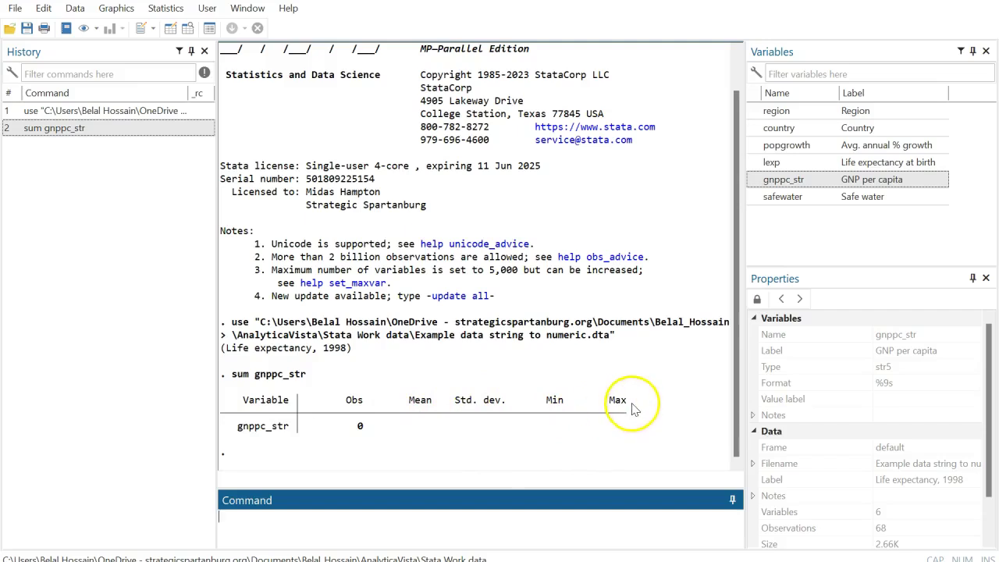
click(170, 29)
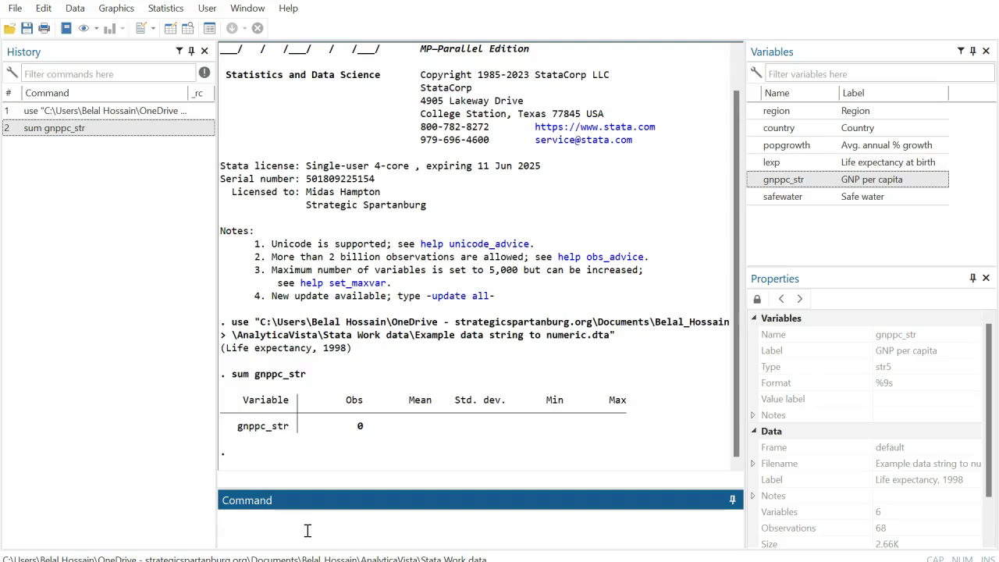
- Run describe gnppc_str, showing str5 storage type and %9s display format
text(describe)
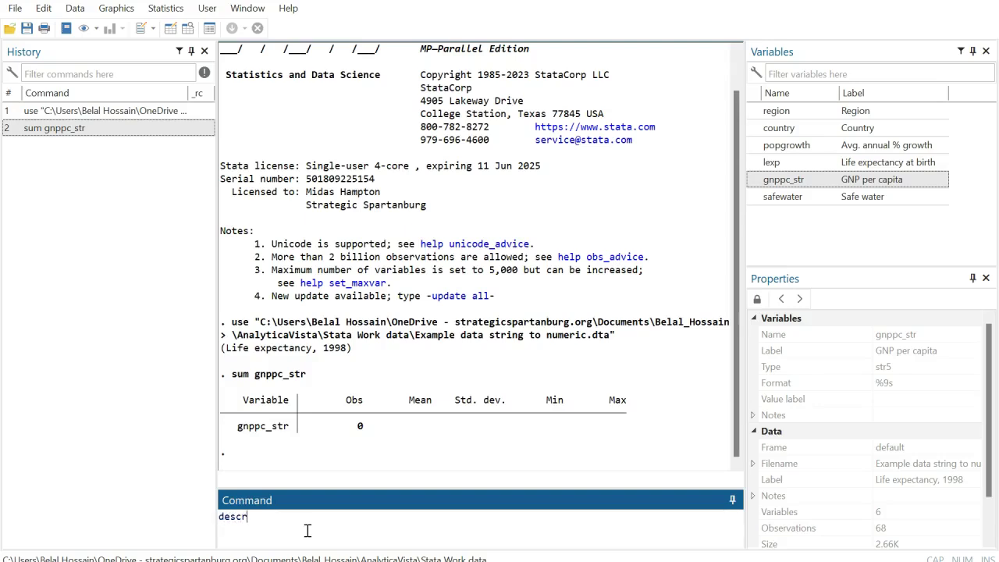
double_click(757, 181)
click(368, 526)
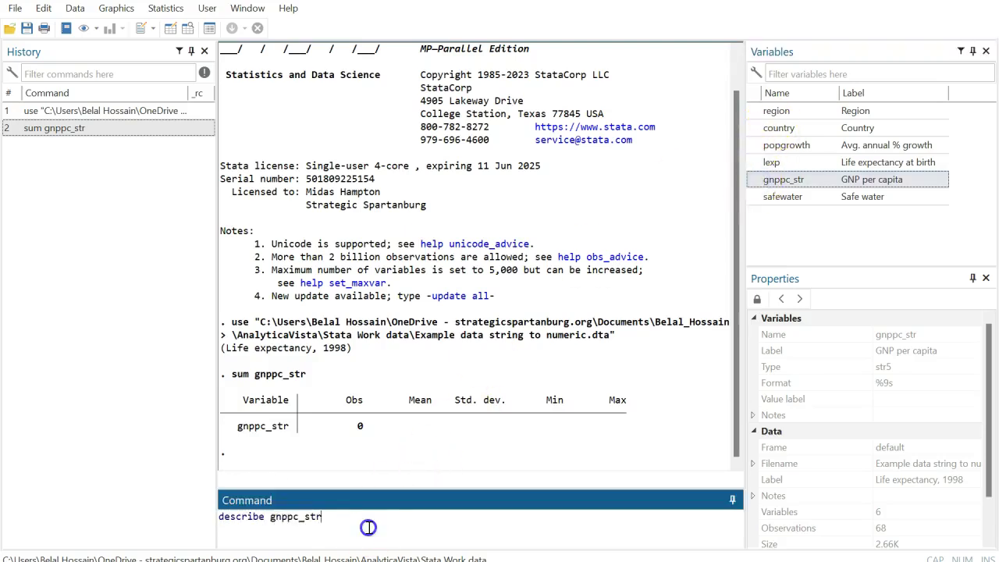
key(Return)
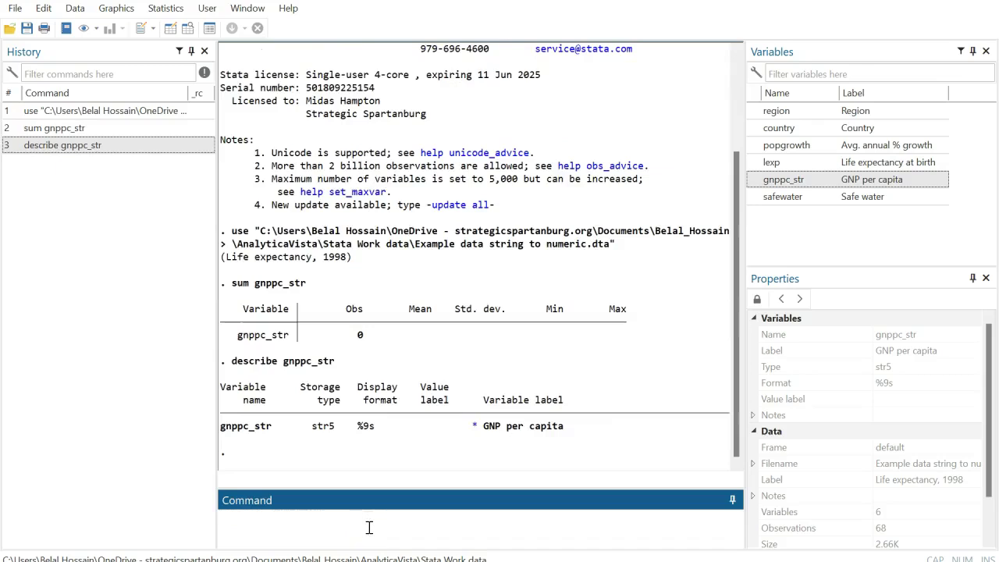
- Point out the str5 storage type in Results and begin the conversion command as 'detring'
click(337, 434)
click(329, 449)
click(355, 409)
text(detring)
- Run 'detring gnppc_str, gen(gnppc_num)', which fails as an unrecognized command, error r(199)
click(754, 181)
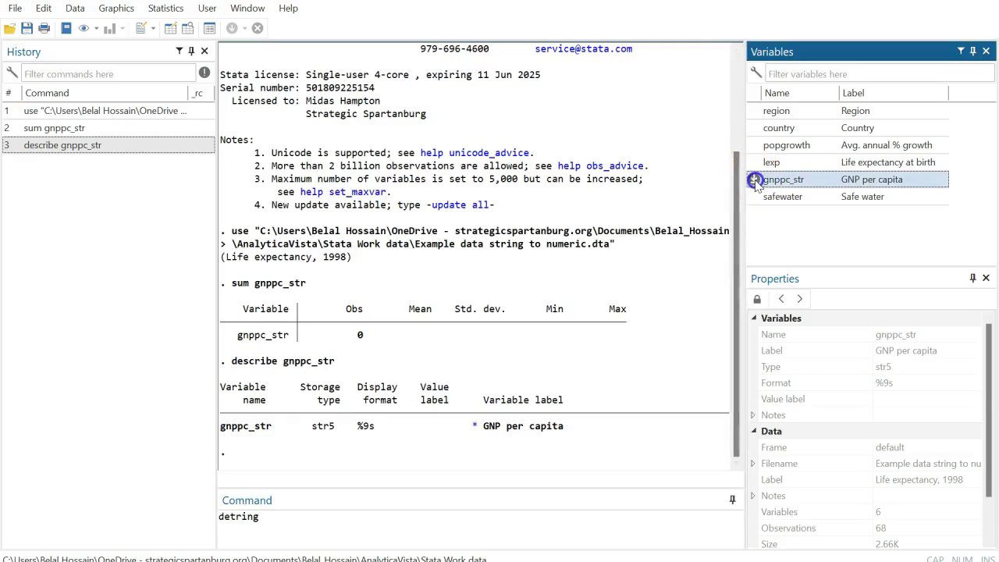
double_click(754, 181)
click(373, 524)
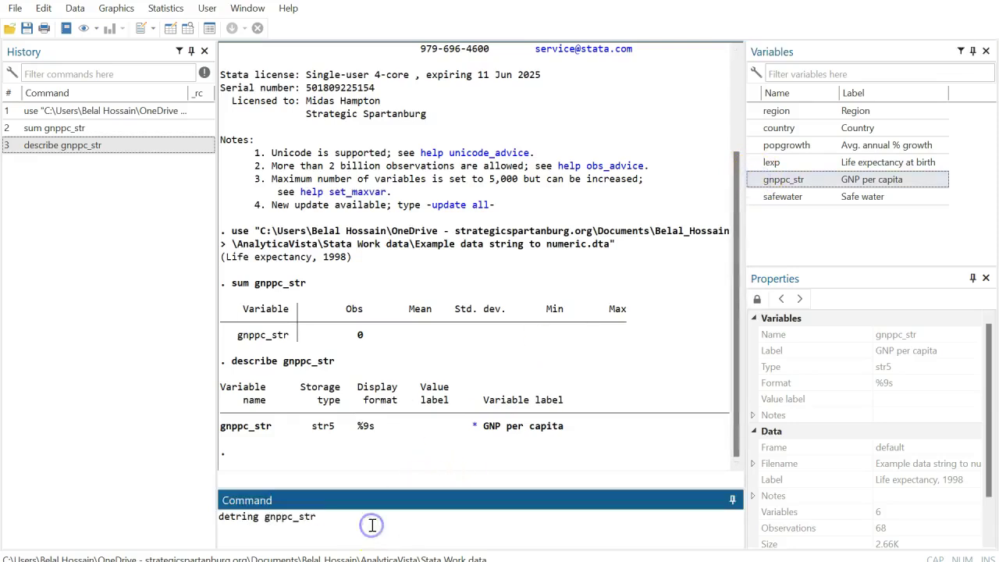
text(, gen(gnppc)
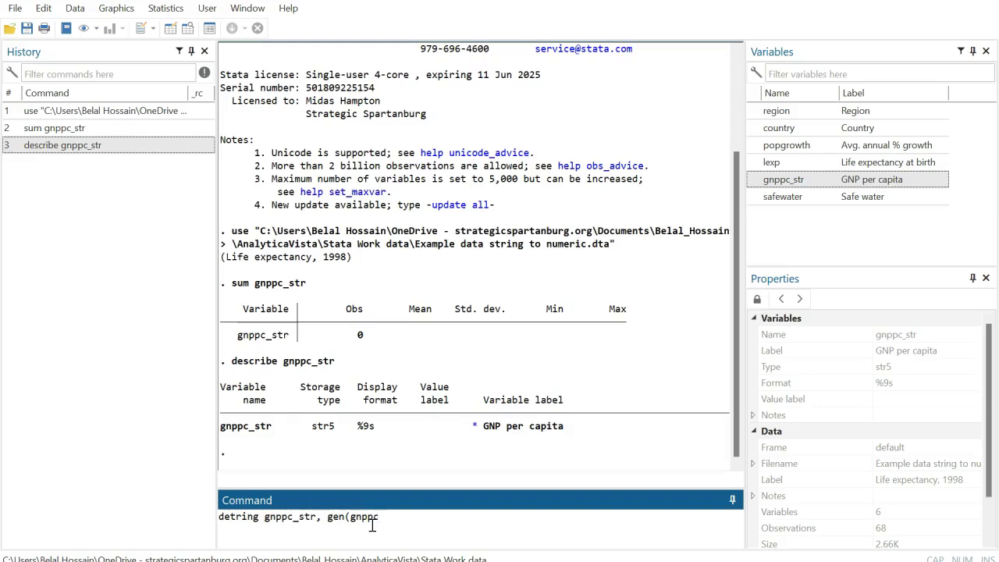
text(_num))
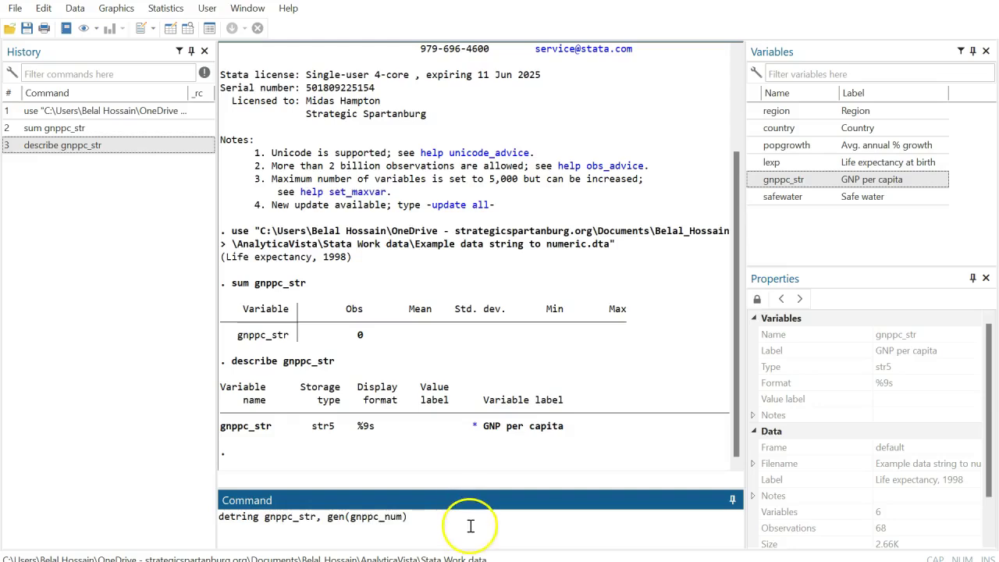
key(Return)
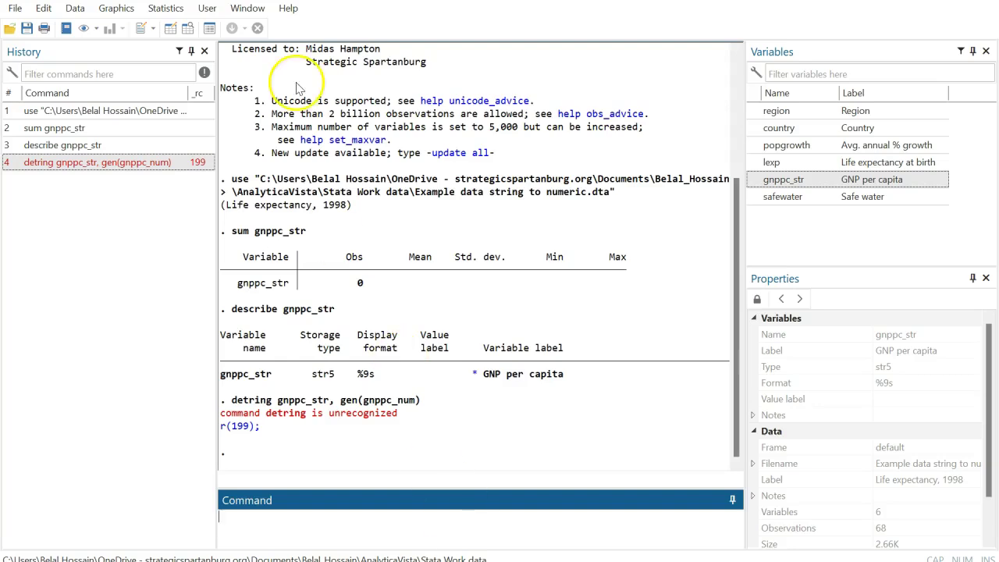
click(288, 8)
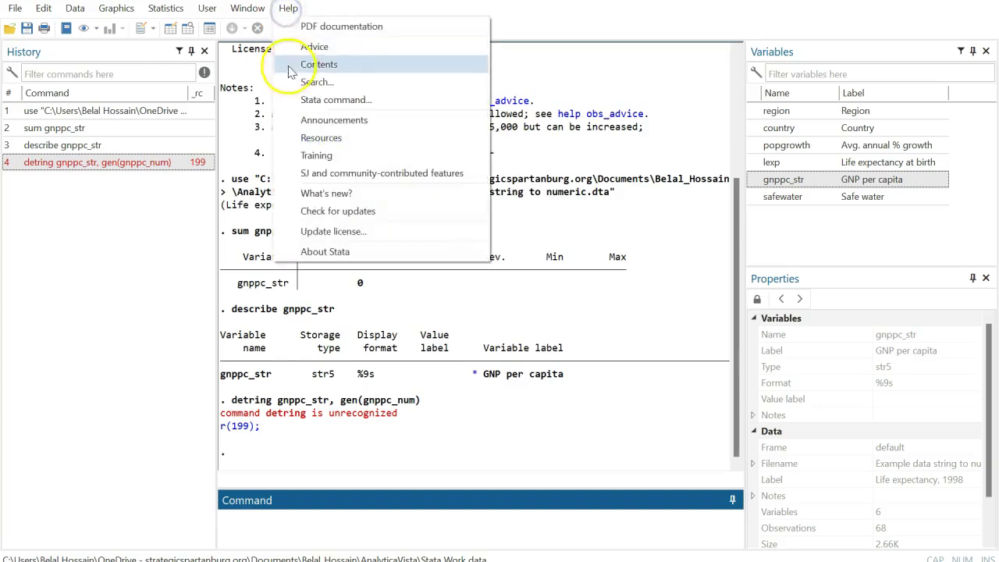
click(312, 99)
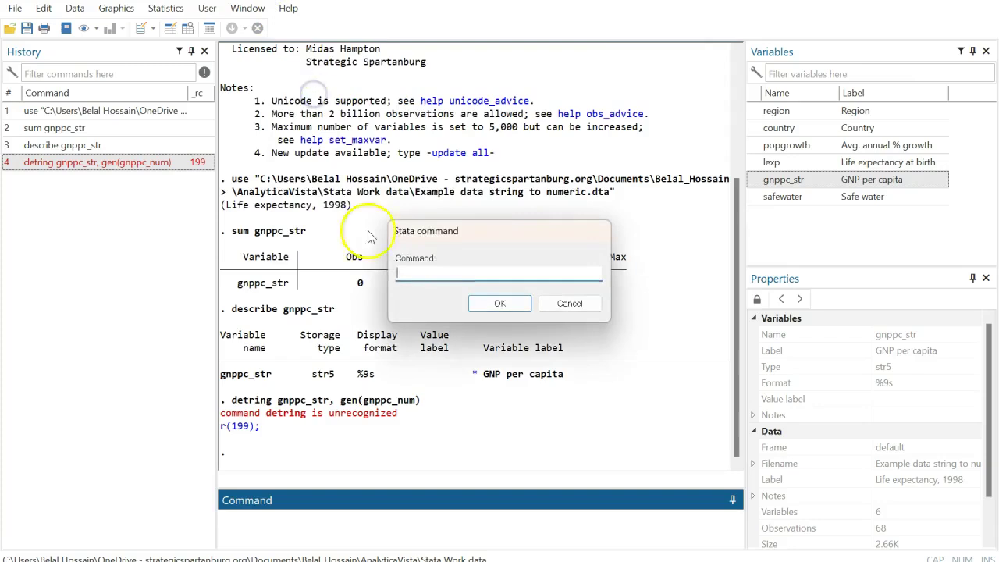
text(de)
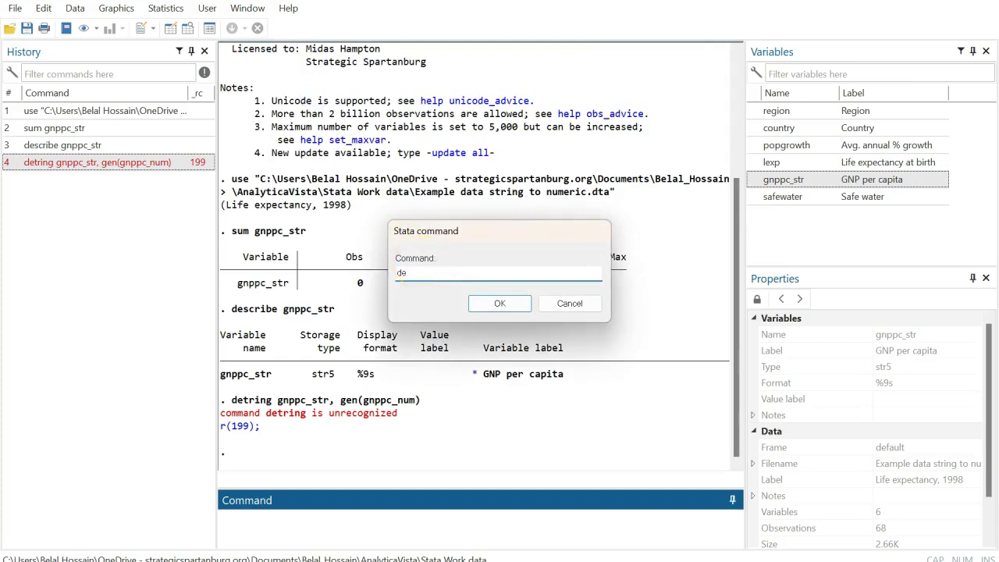
text(string)
click(575, 306)
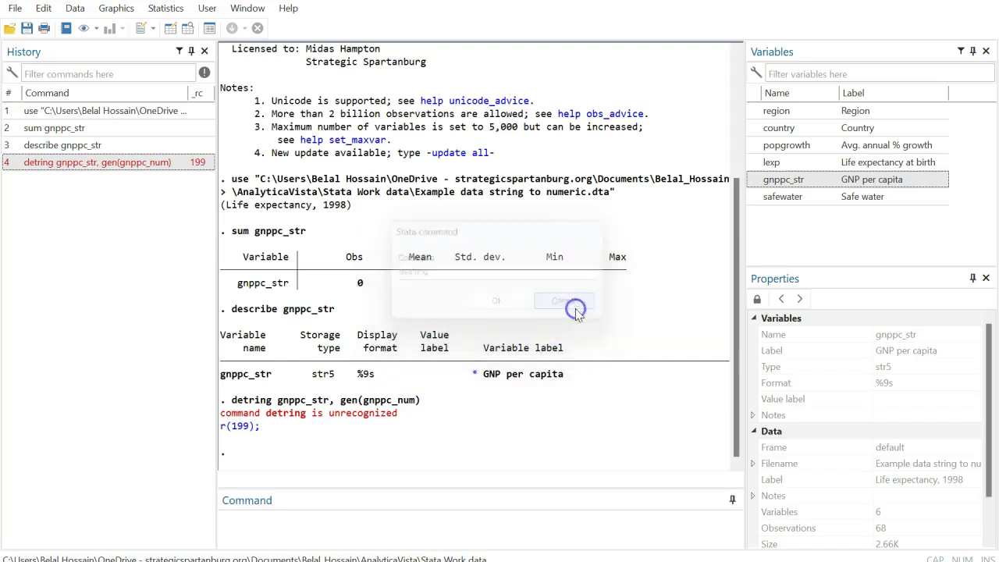
- Correct the recalled command to 'destring gnppc_str, gen(gnppc_num)', creating long gnppc_num with 5 missing values
click(152, 165)
click(233, 519)
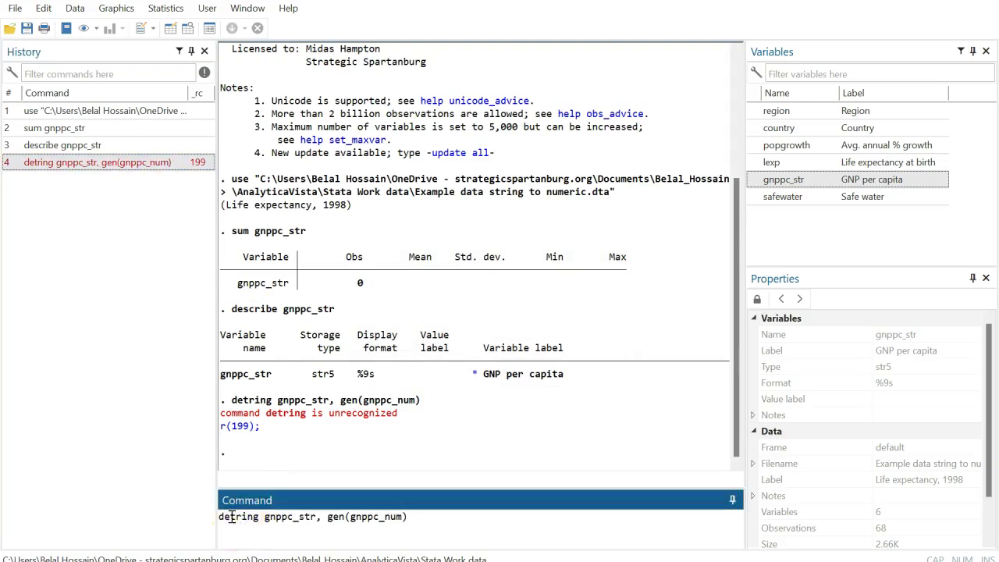
text(s)
key(Return)
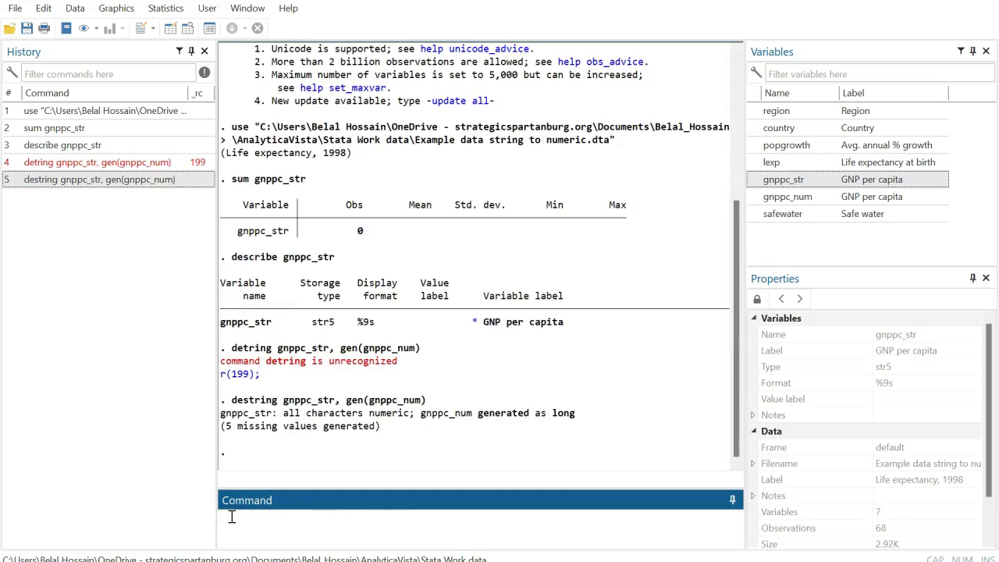
click(338, 457)
- Run sum gnppc_num: 63 observations, mean 8674.857, min 370, max 39980
text(sum)
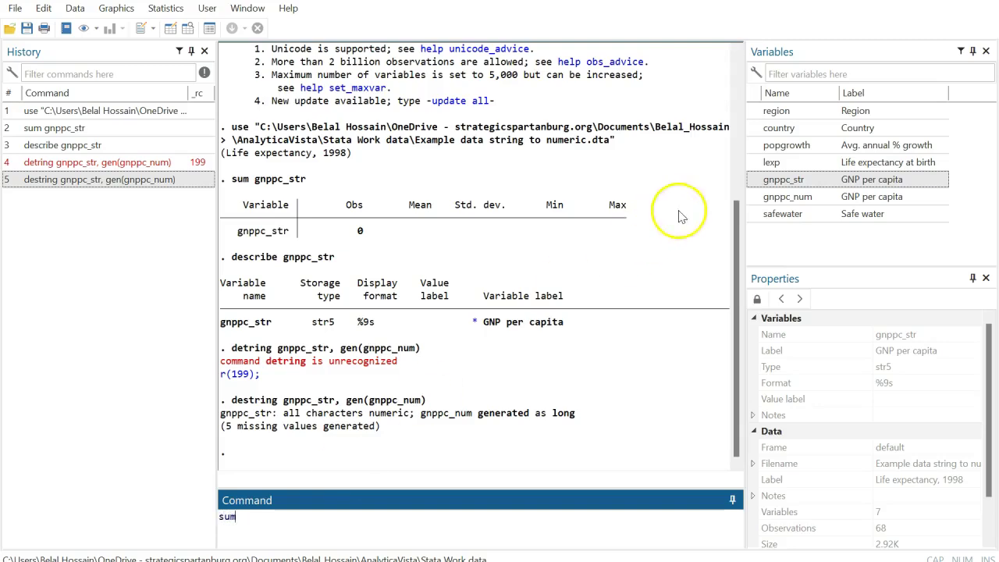
double_click(757, 197)
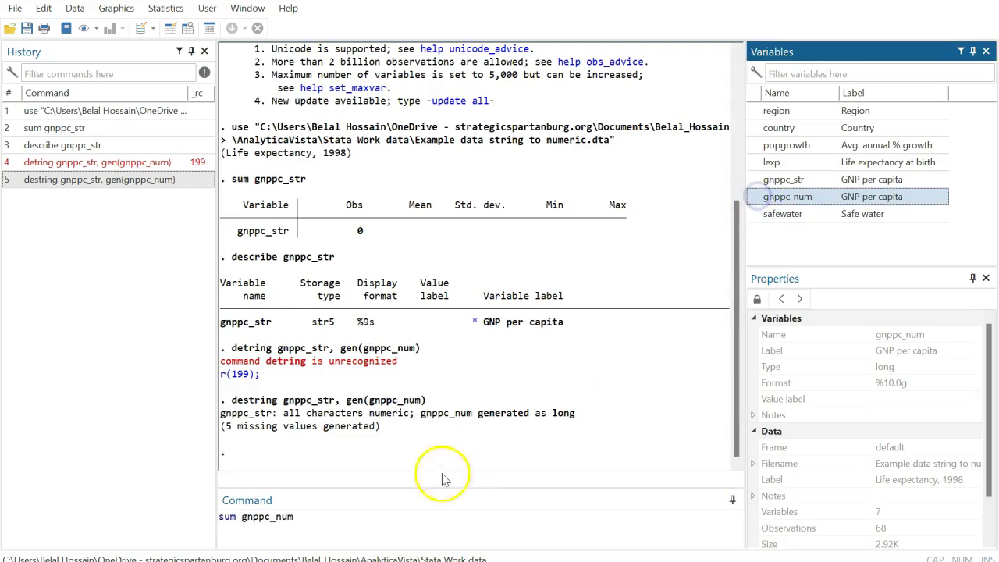
click(371, 512)
key(Return)
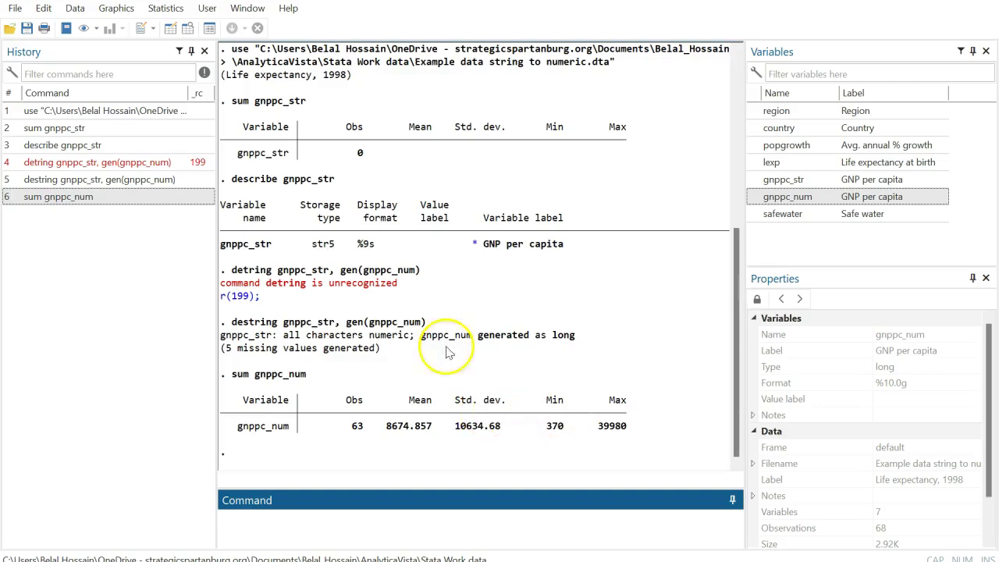
click(171, 30)
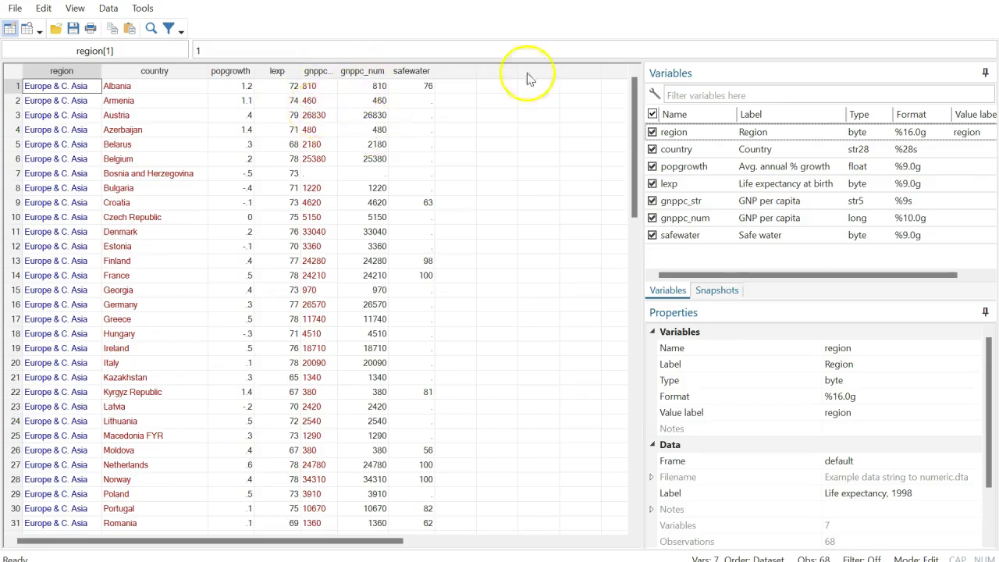
key(alt+F4)
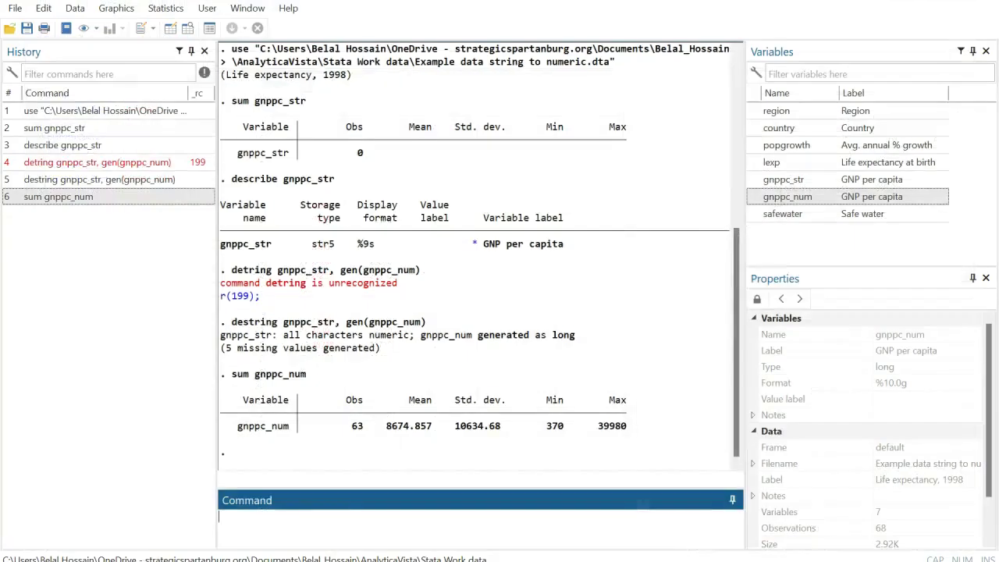
click(329, 528)
click(45, 553)
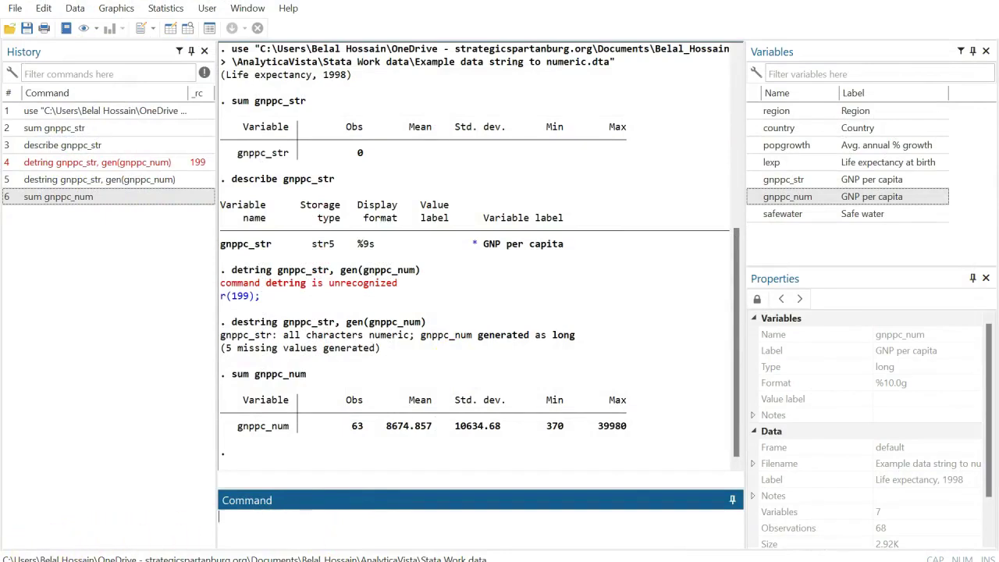